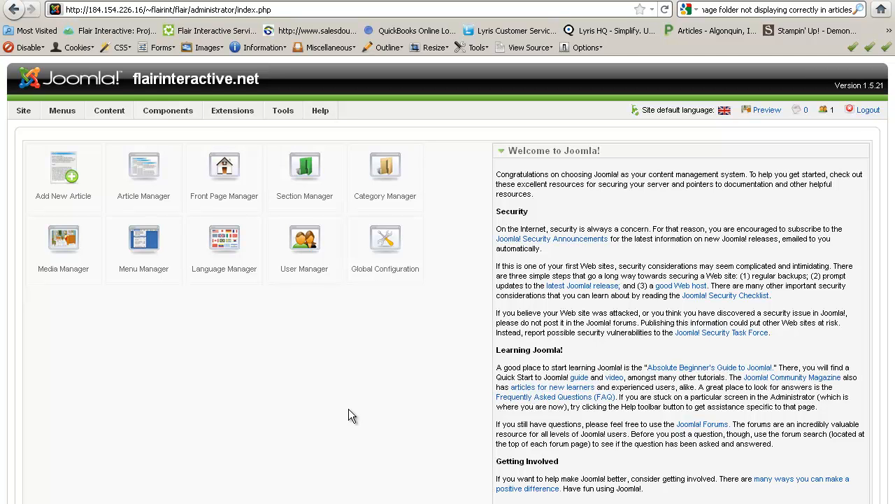
# Step: Bring up the RSForm! Pro submenu under Components in the administrator's top menu
pyautogui.moveTo(167, 109)
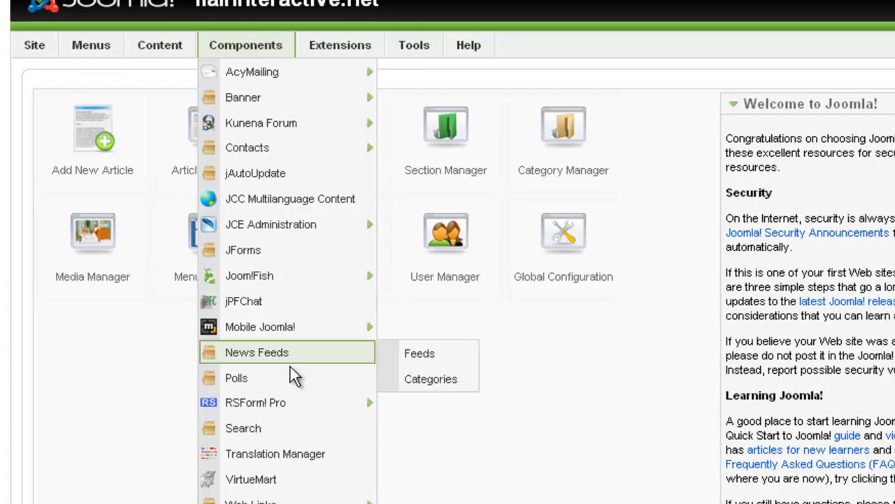
pyautogui.moveTo(278, 413)
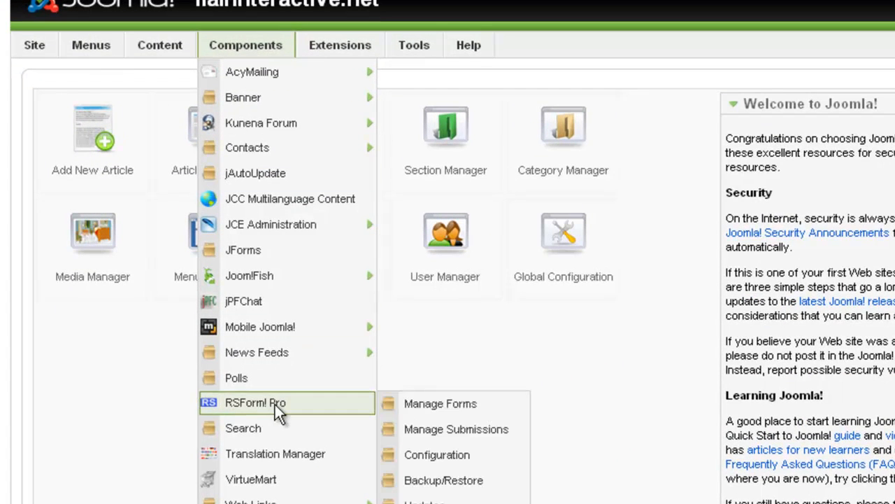
# Step: Go to the RSForm! Pro forms list and advance the new-form wizard to general form information
pyautogui.click(431, 406)
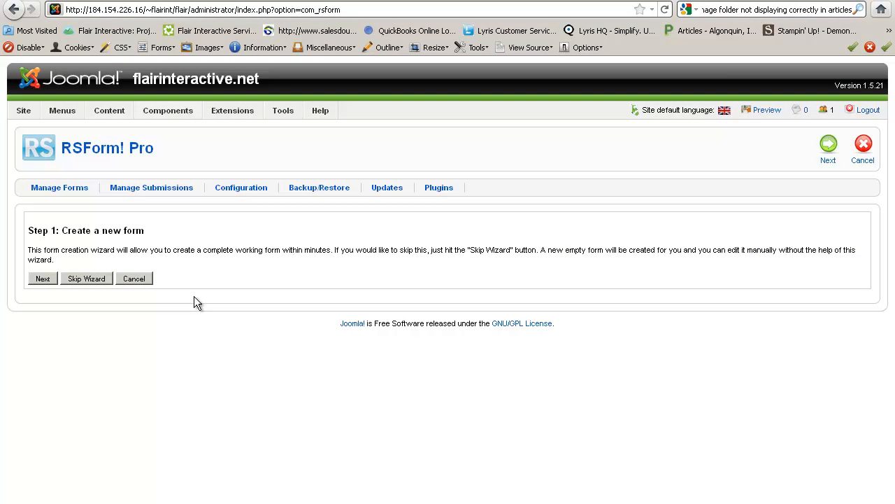
pyautogui.click(42, 278)
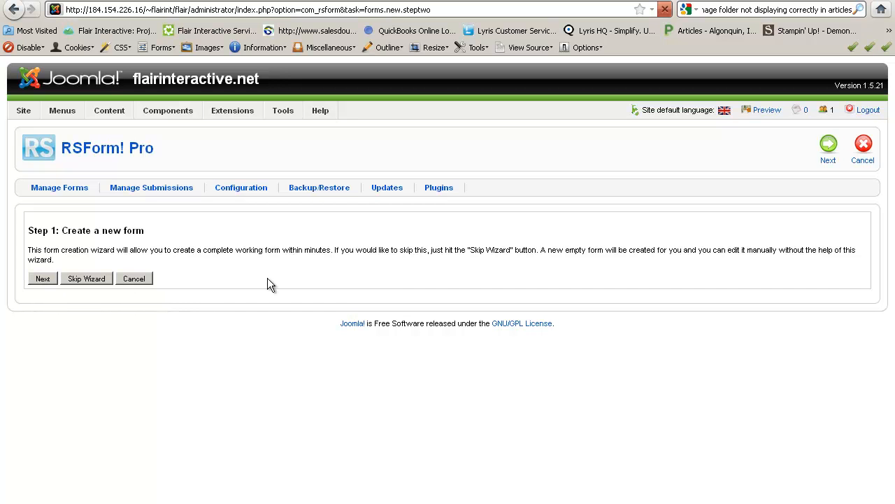
# Step: Name the new form 'Test Form'
pyautogui.click(303, 253)
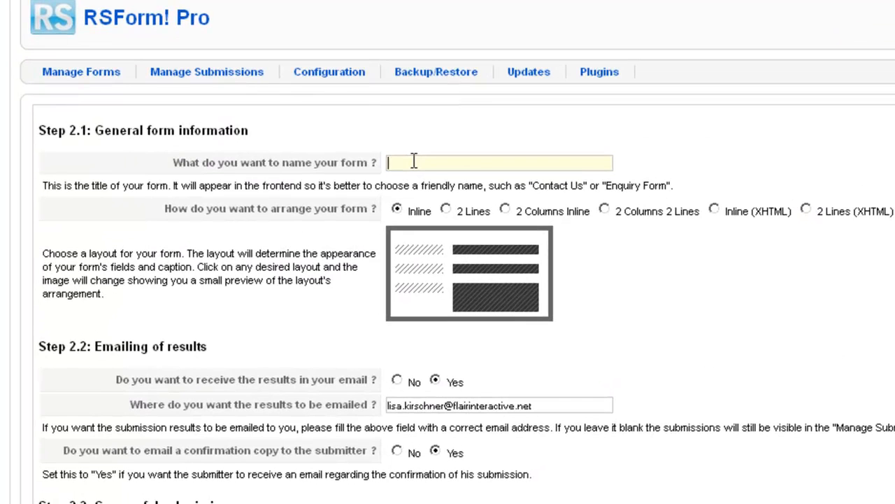
pyautogui.write('Test Form')
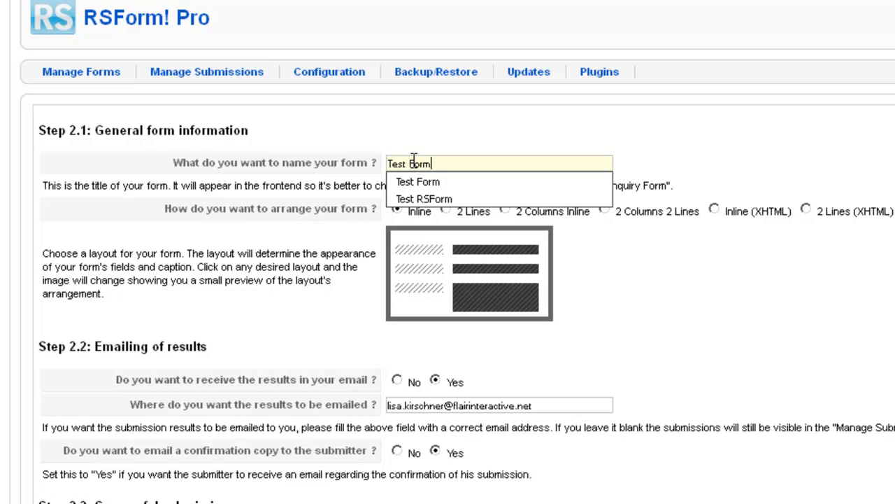
pyautogui.click(448, 140)
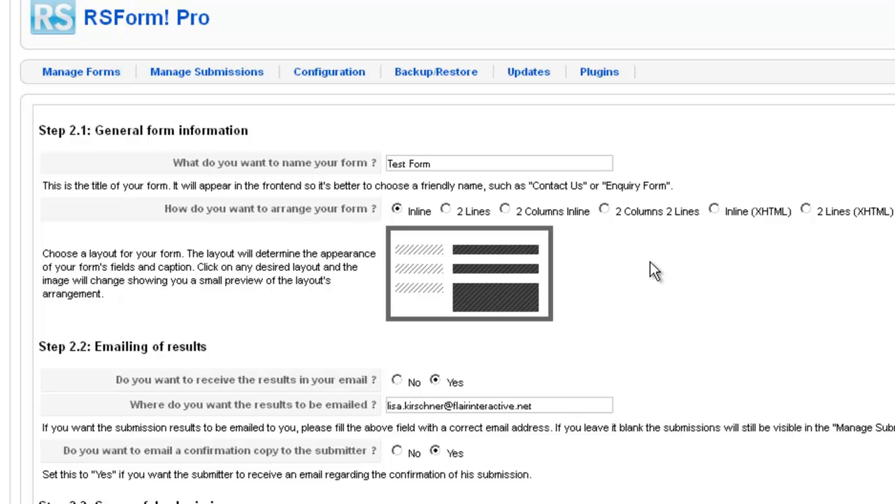
# Step: Preview the available layouts and settle on Inline (XHTML)
pyautogui.click(446, 209)
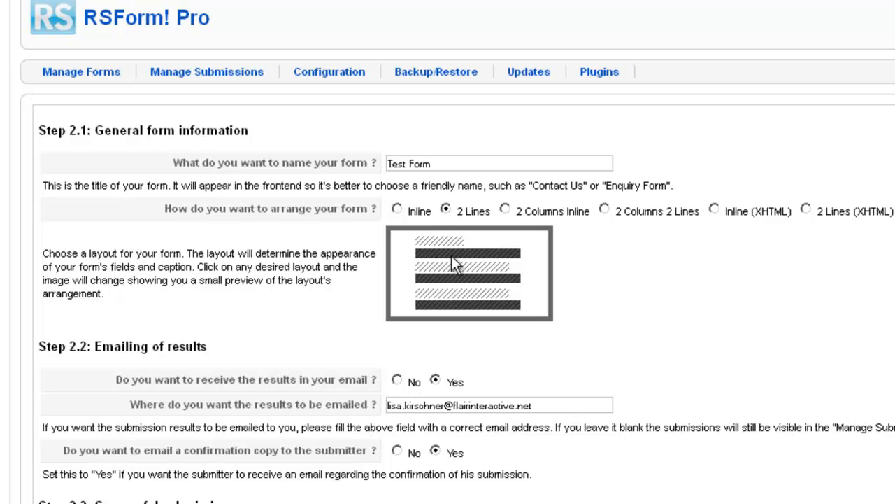
pyautogui.click(505, 209)
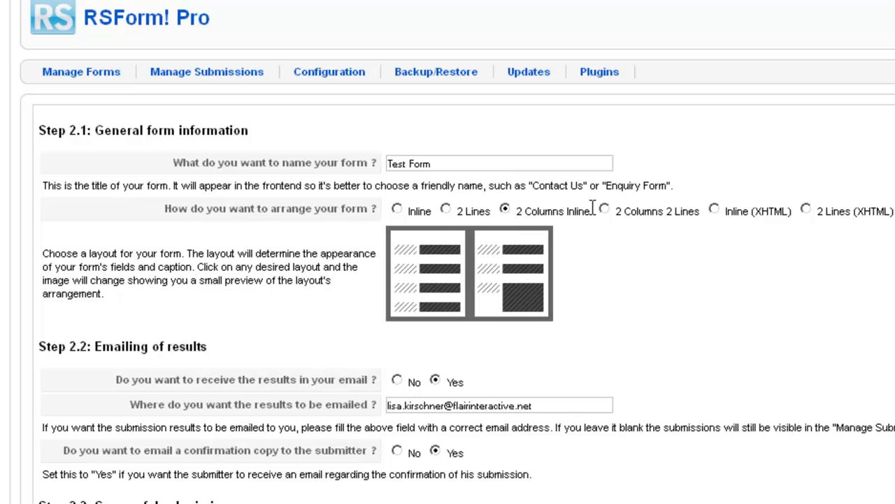
pyautogui.click(605, 210)
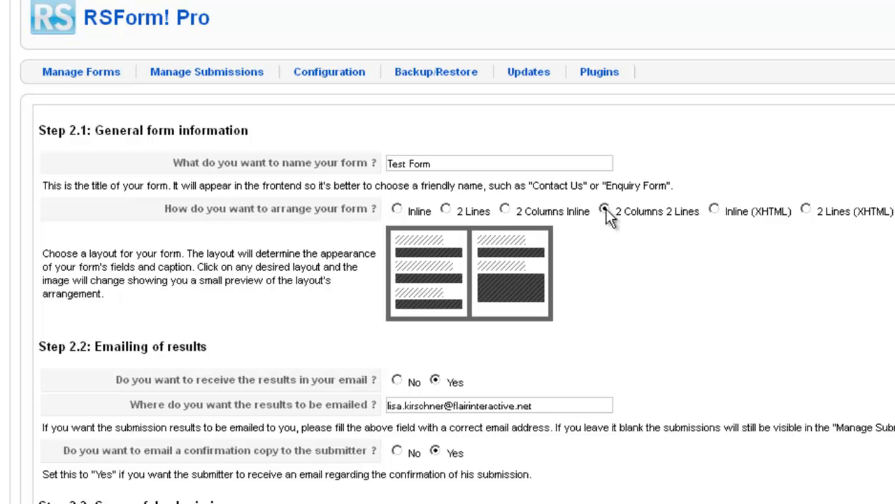
pyautogui.click(714, 209)
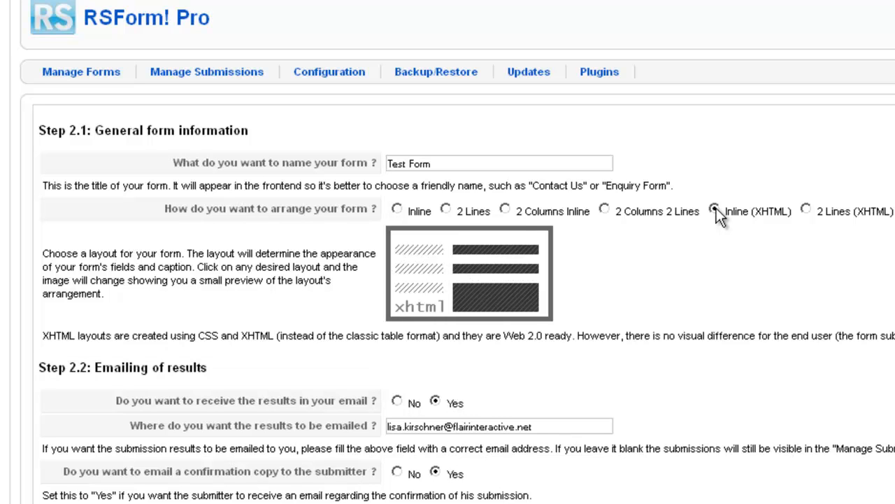
pyautogui.click(807, 209)
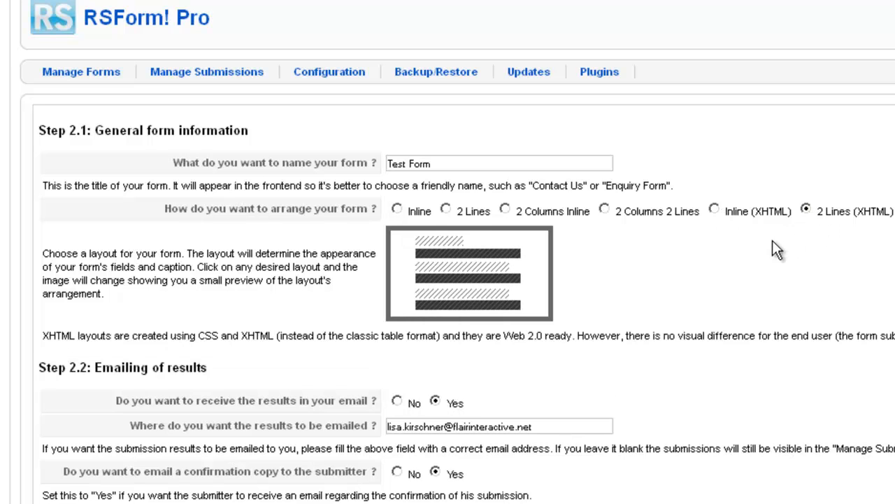
pyautogui.click(715, 209)
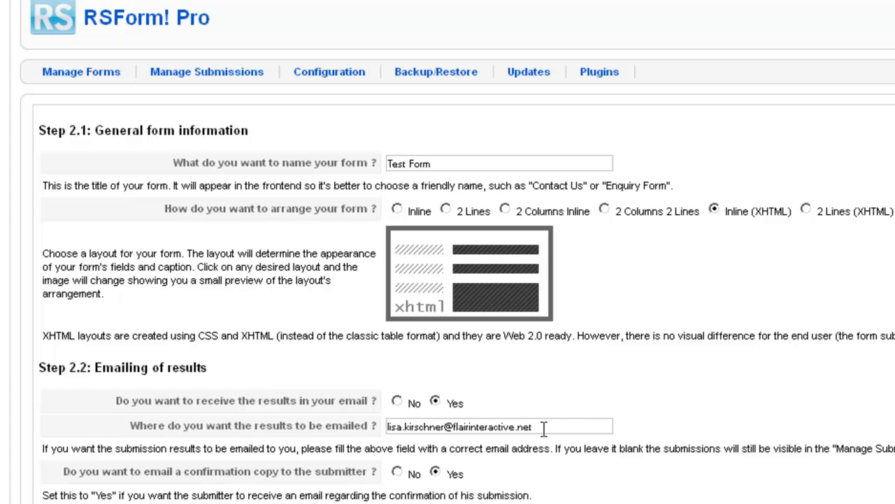
pyautogui.moveTo(543, 428); pyautogui.dragTo(375, 425)
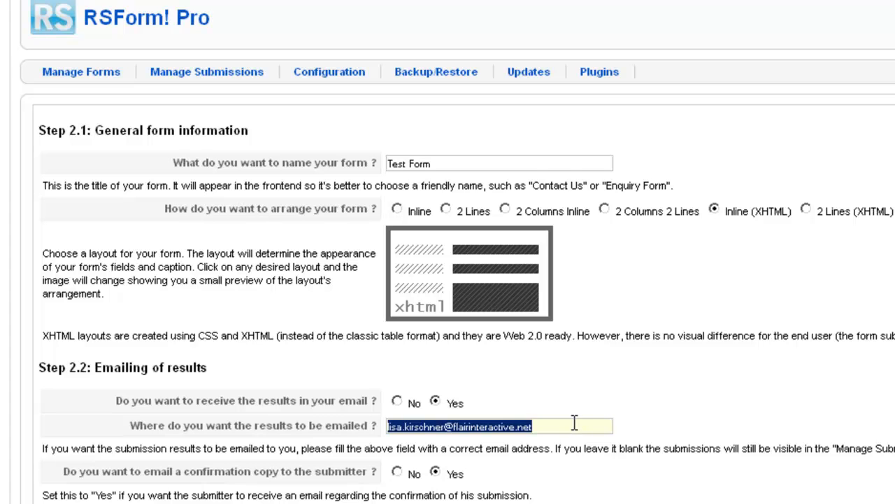
pyautogui.click(16, 444)
pyautogui.scroll(-1, 16, 455)
pyautogui.scroll(-2, 20, 501)
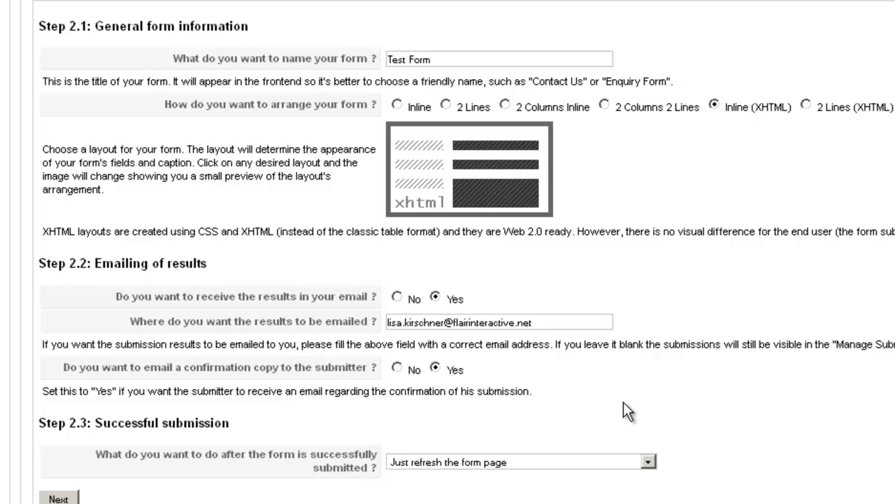
# Step: Set the after-submission action to show a 'Thank You' message to the submitter
pyautogui.click(649, 463)
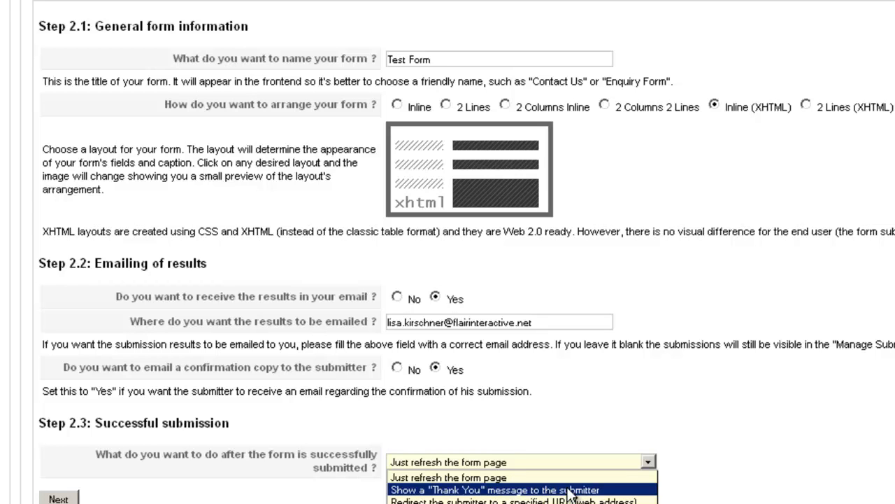
pyautogui.click(521, 489)
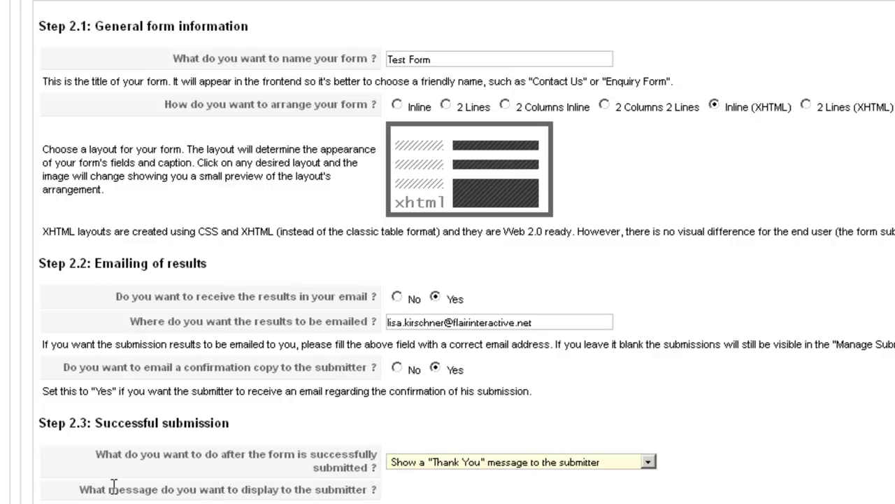
pyautogui.scroll(-2, 18, 498)
pyautogui.scroll(-1, 18, 498)
pyautogui.middleClick(21, 500)
pyautogui.scroll(-6, 448, 280)
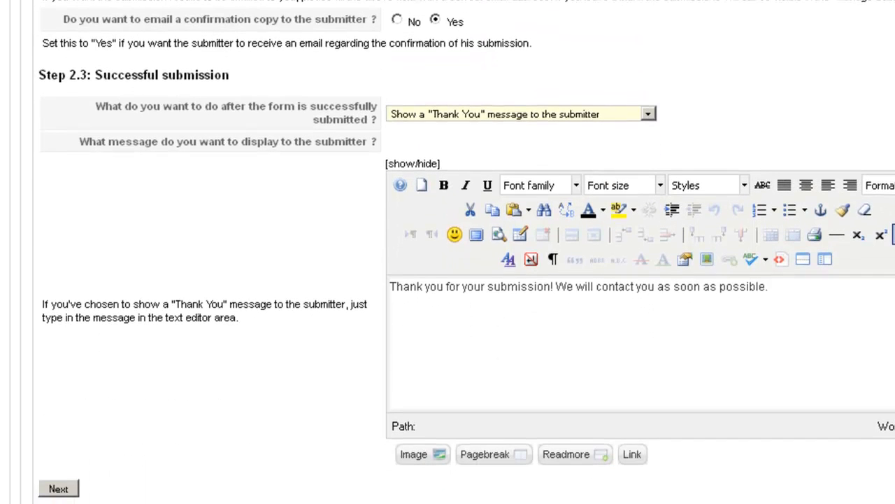
# Step: Change 'submission!' to 'submission.' in the thank-you message text
pyautogui.click(554, 288)
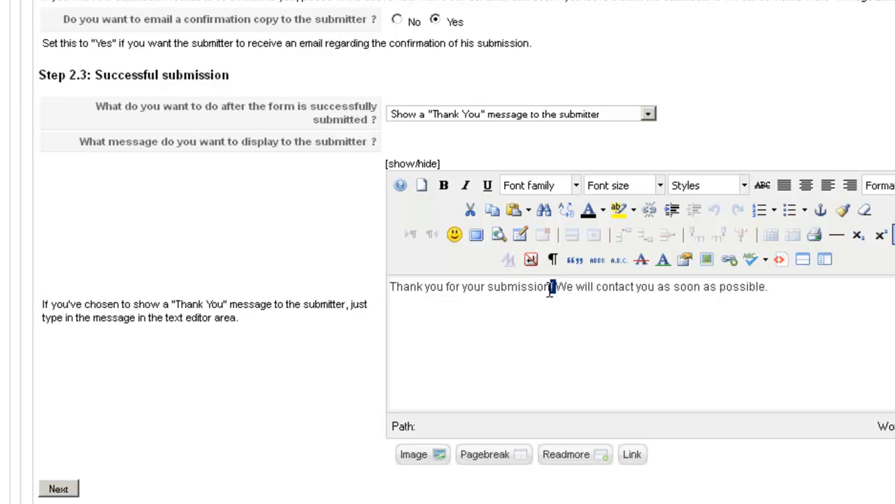
pyautogui.press('BackSpace')
pyautogui.write('.')
pyautogui.click(777, 286)
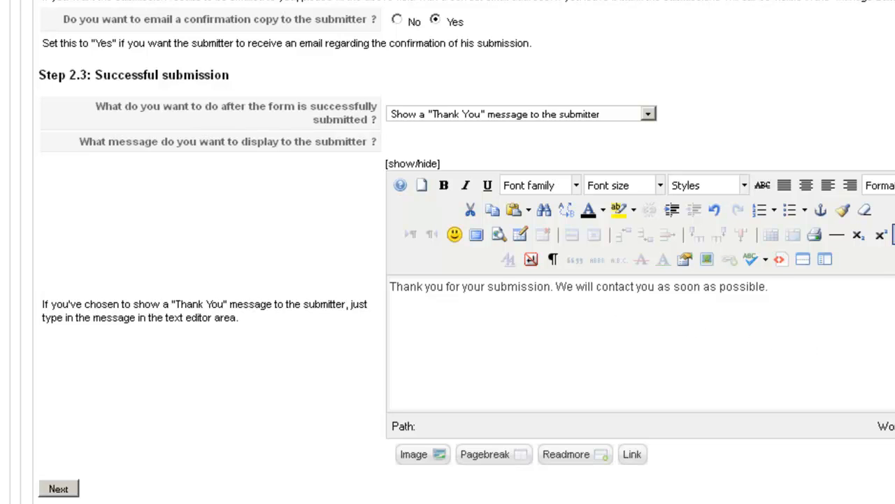
pyautogui.scroll(-1, 447, 252)
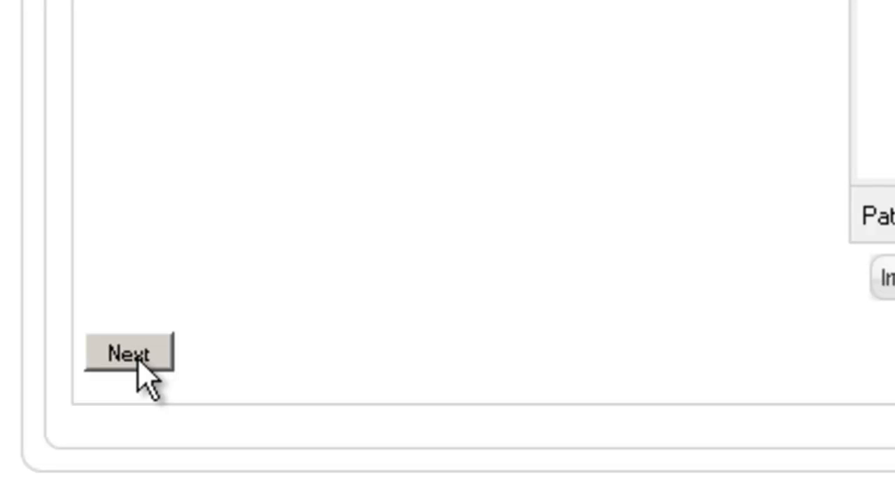
# Step: Choose the Simple Contact Form predefined template and finish the wizard to create Test Form
pyautogui.click(140, 359)
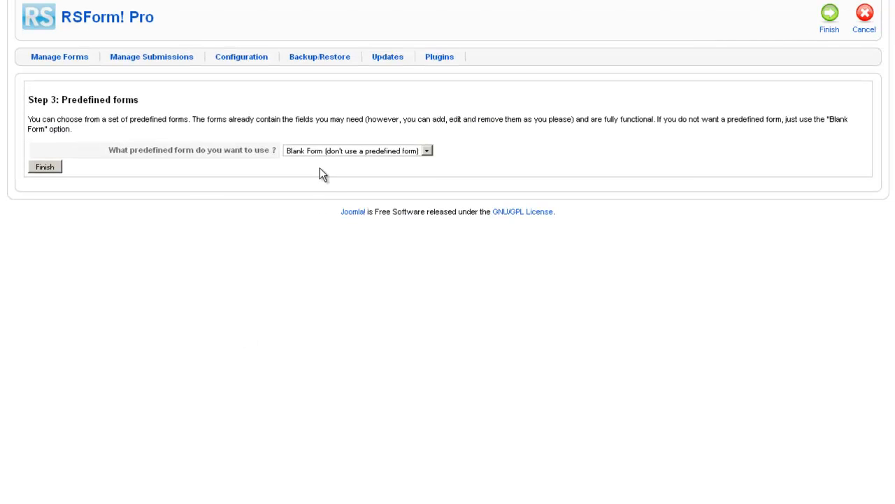
pyautogui.click(322, 152)
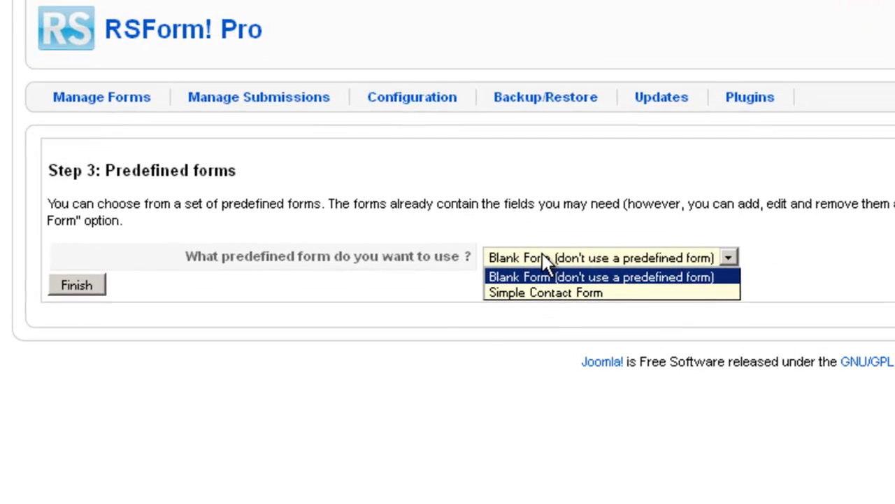
pyautogui.click(510, 294)
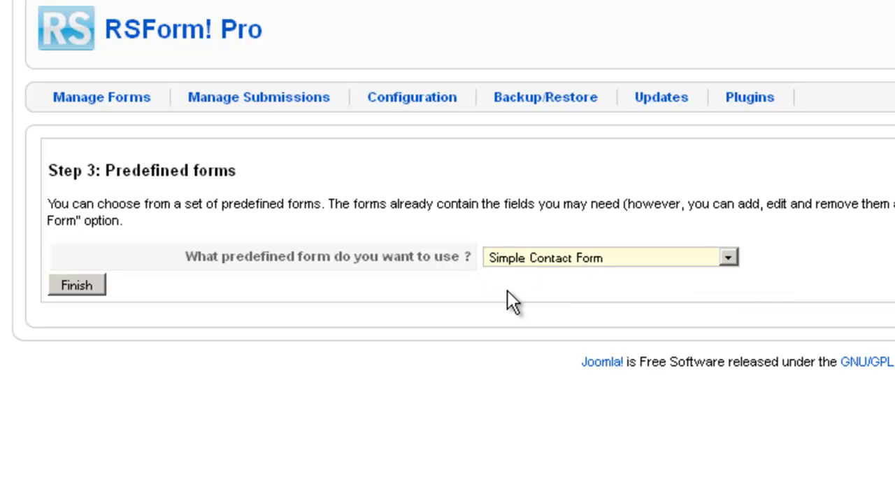
pyautogui.click(82, 284)
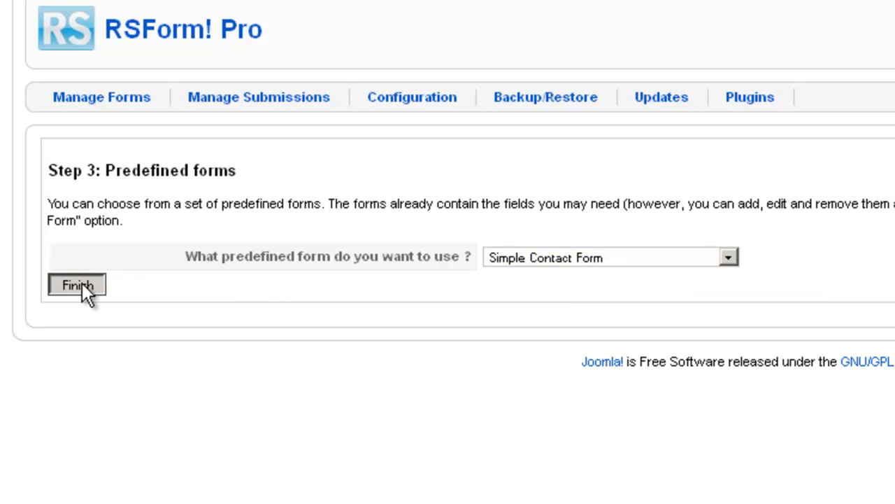